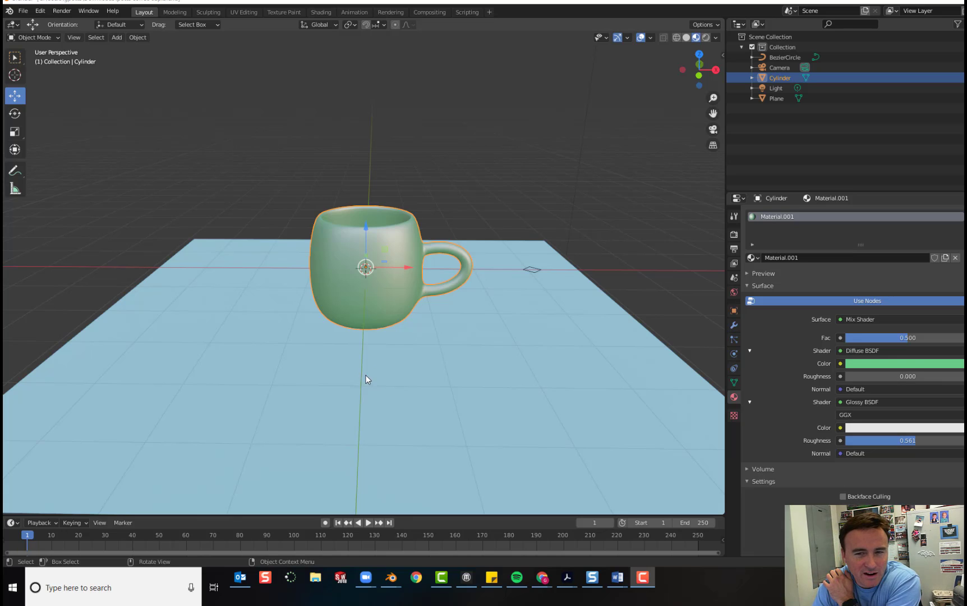
- Select the plane and then the mug to inspect their materials
left_click(229, 354)
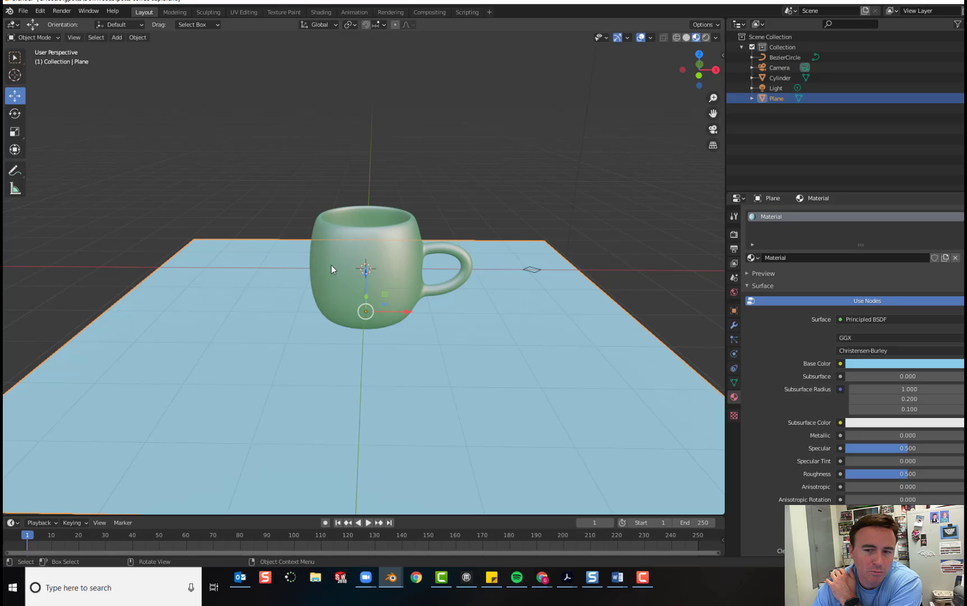
left_click(350, 254)
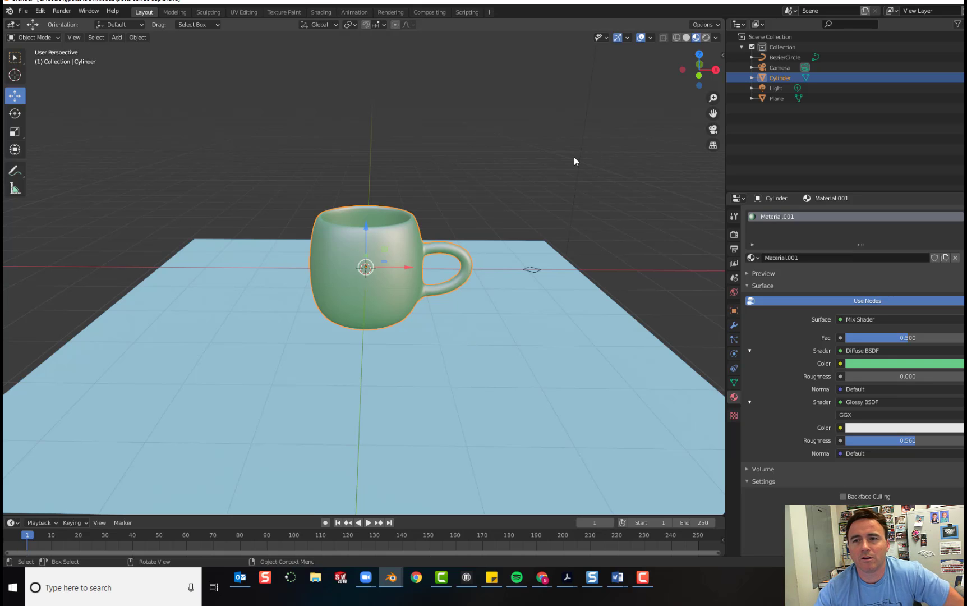
scroll(572, 161, "down", 3)
scroll(561, 160, "down", 3)
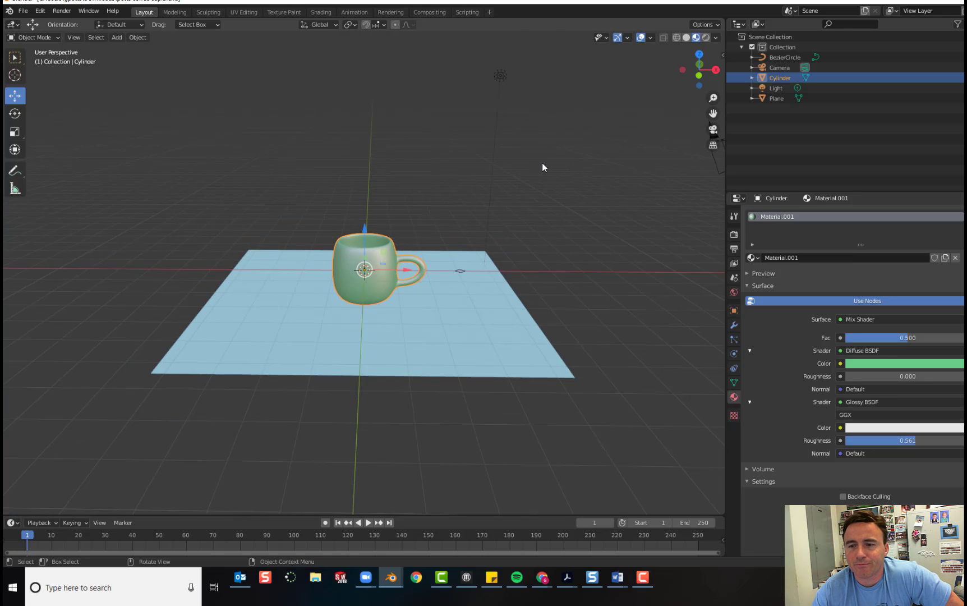
scroll(552, 146, "up", 3)
- Cycle viewport shading through Wireframe, Solid and Material Preview, ending on Rendered
left_click(676, 38)
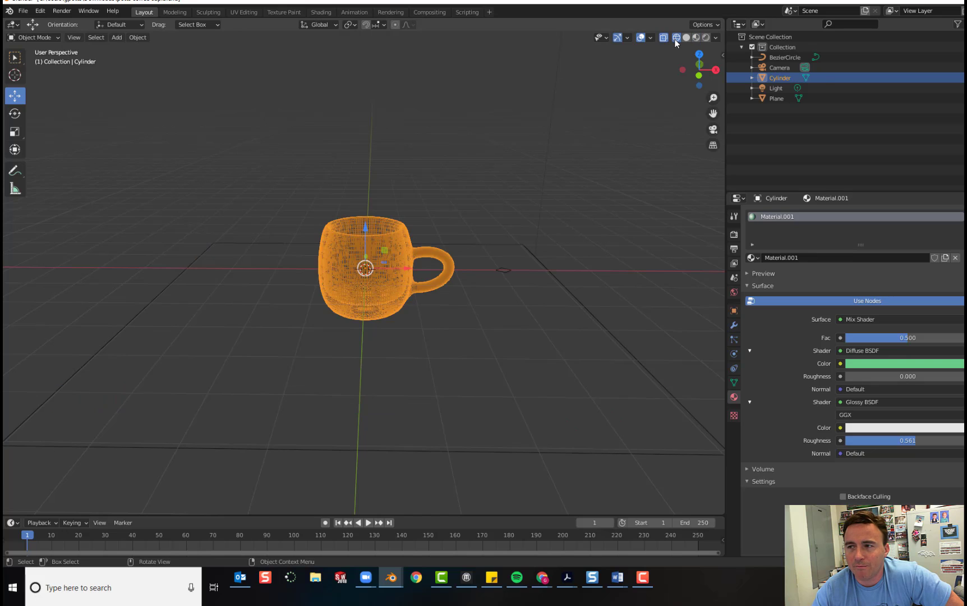
left_click(685, 38)
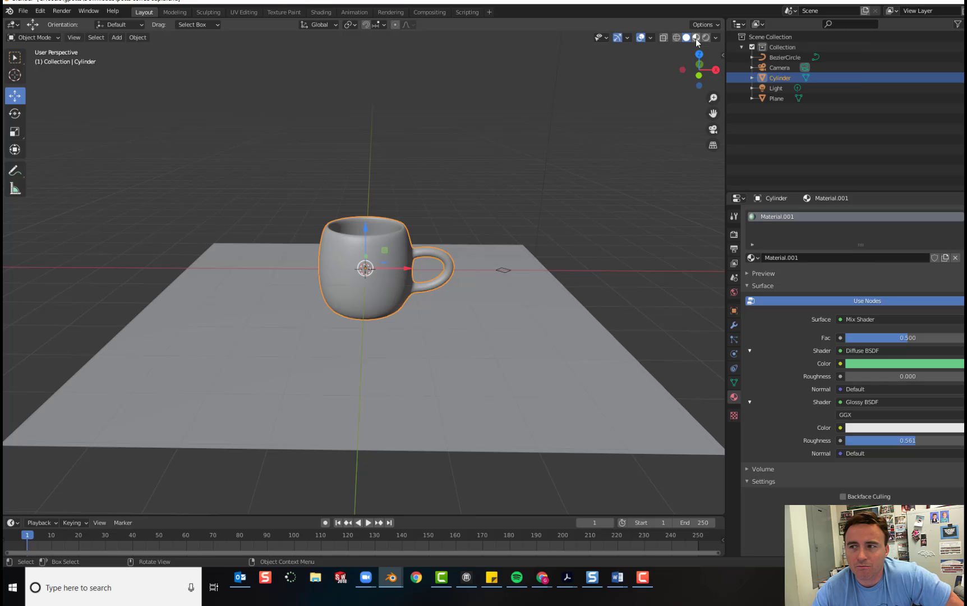
left_click(696, 38)
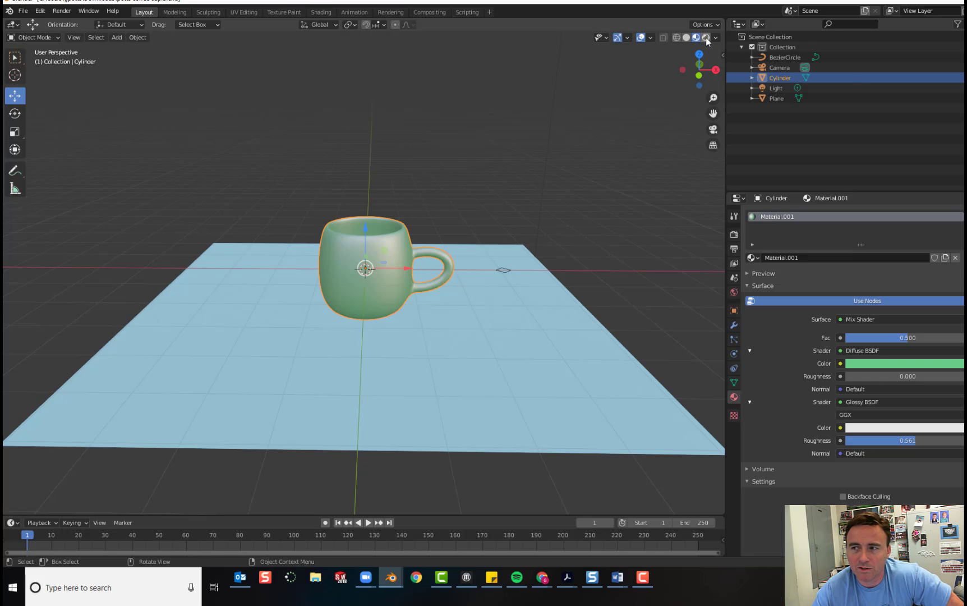
left_click(707, 39)
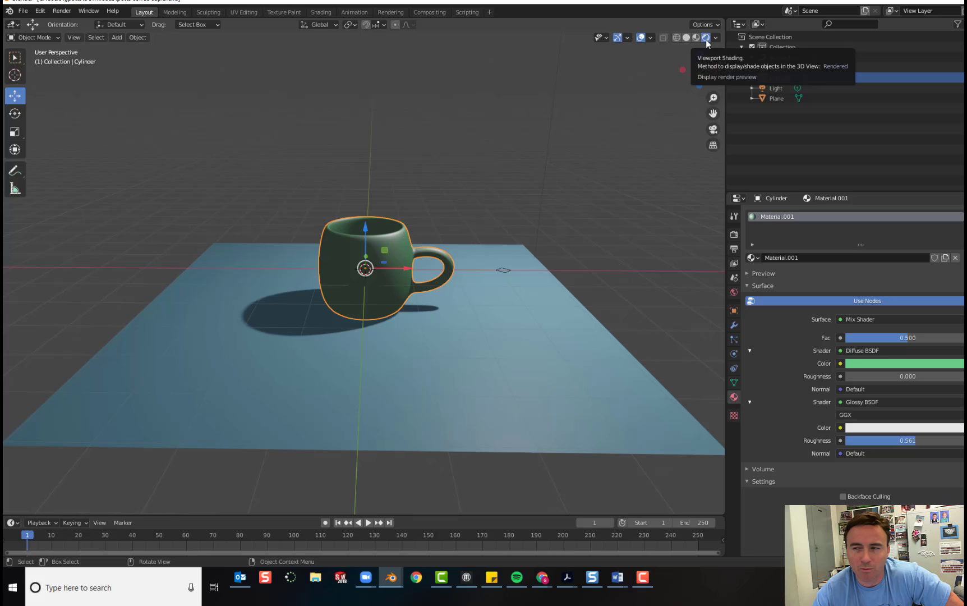
- Zoom out until the light and camera are visible, then select the point light
scroll(436, 285, "up", 5)
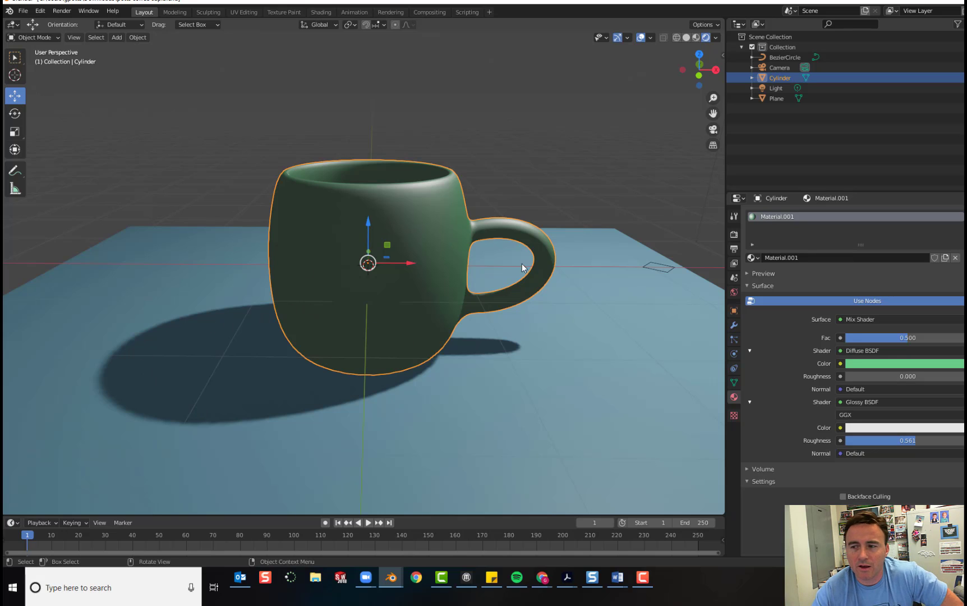
scroll(414, 220, "down", 1)
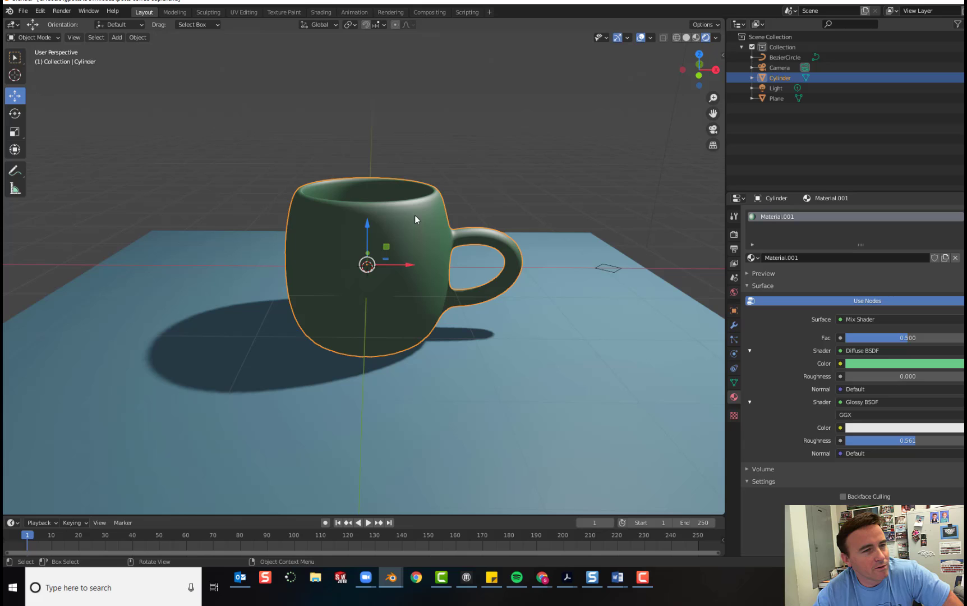
scroll(529, 151, "down", 4)
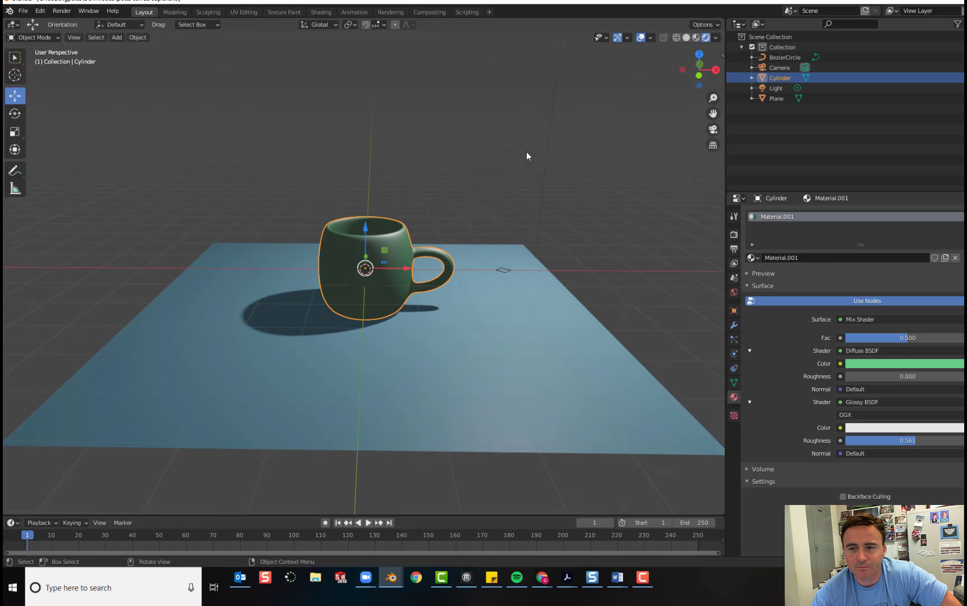
scroll(488, 191, "up", 4)
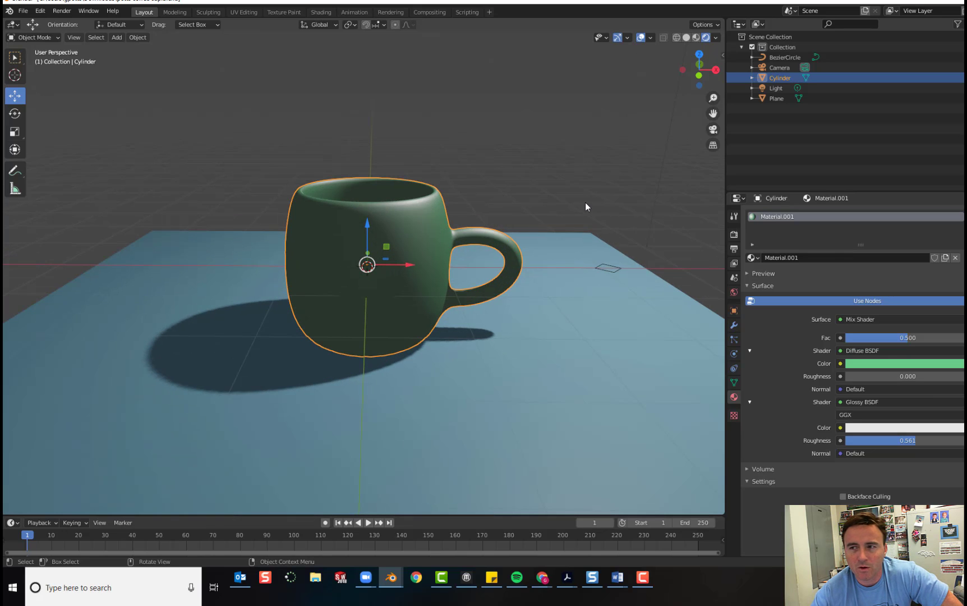
scroll(585, 202, "down", 5)
left_click(476, 112)
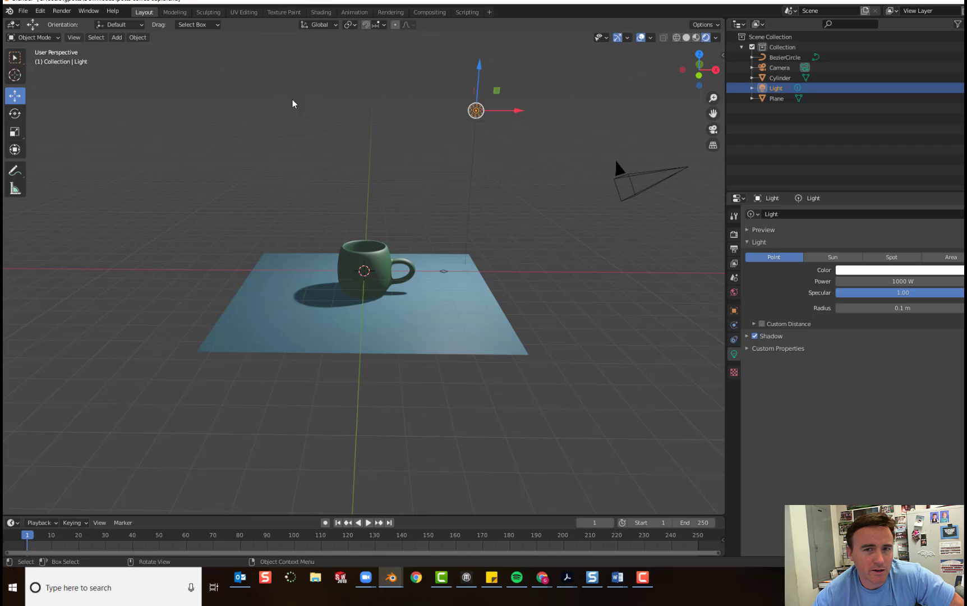
- Set the point light's power to 3000 W and its radius to 3 m
left_click(117, 38)
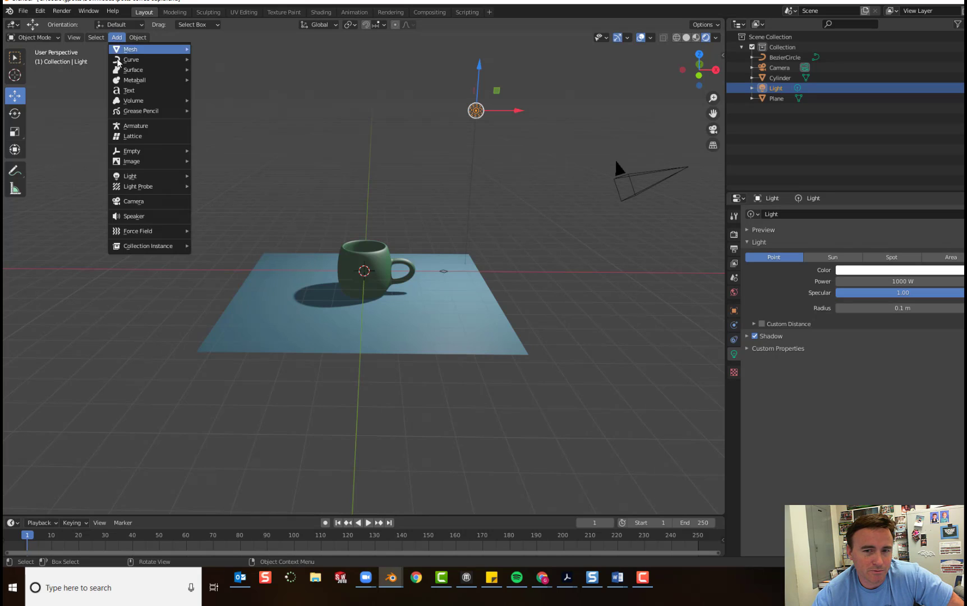
mouse_move(180, 178)
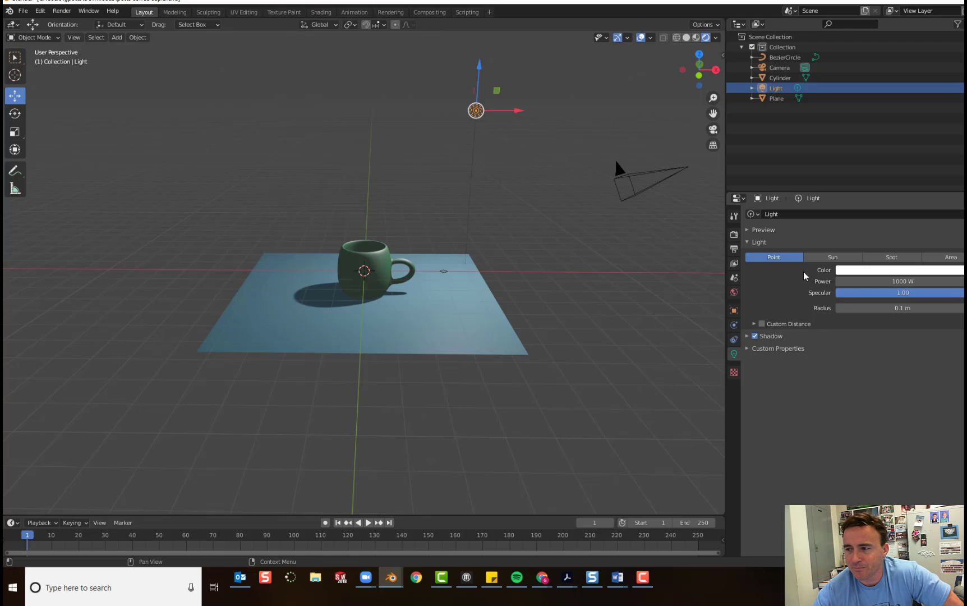
left_click(882, 282)
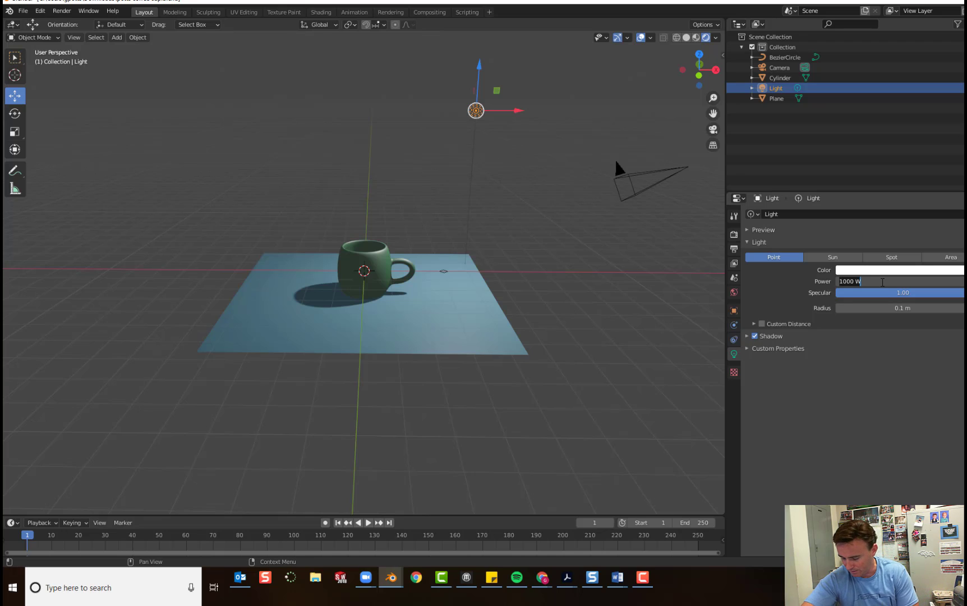
type("3")
key("Return")
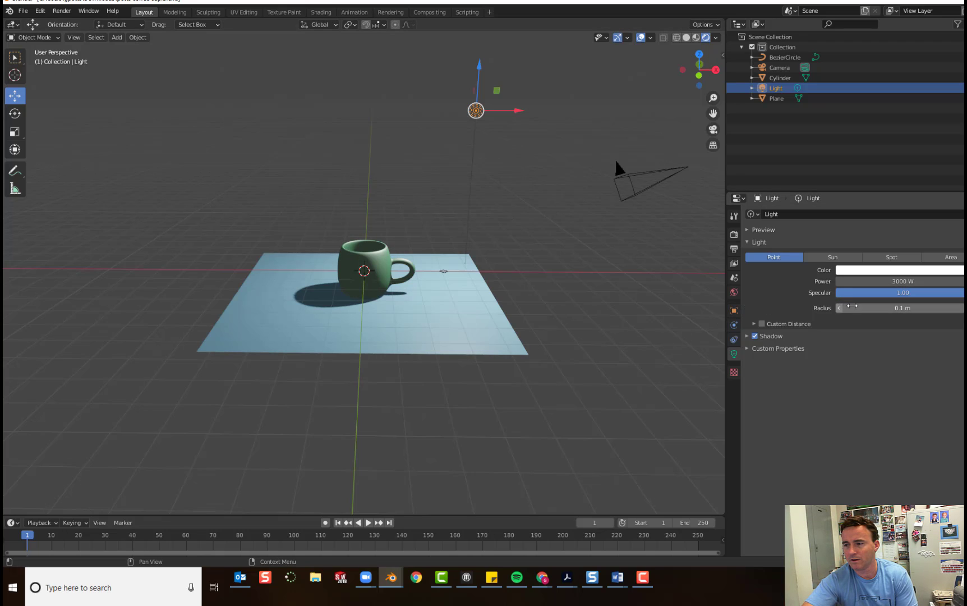
left_click(864, 308)
type("3")
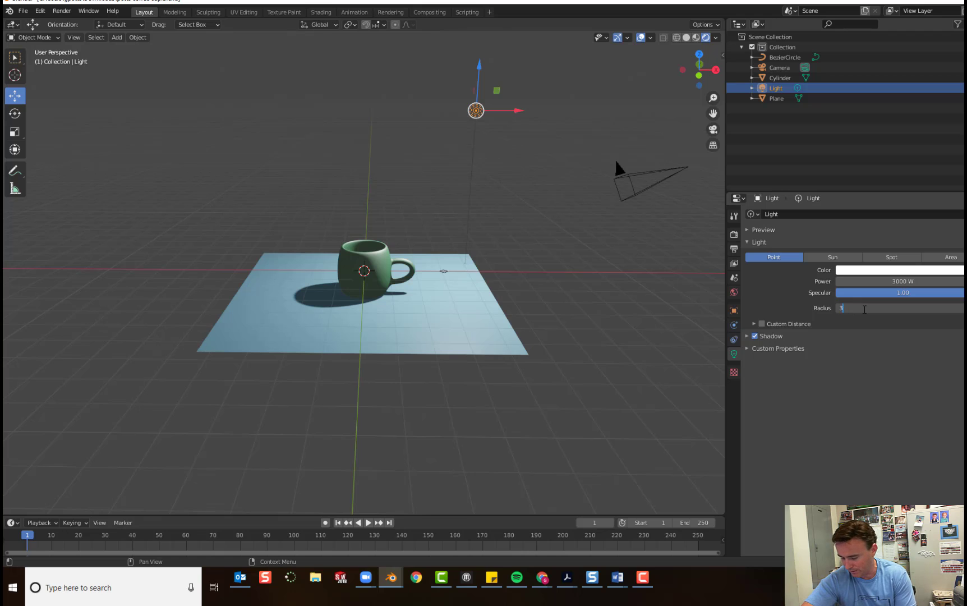
key("Return")
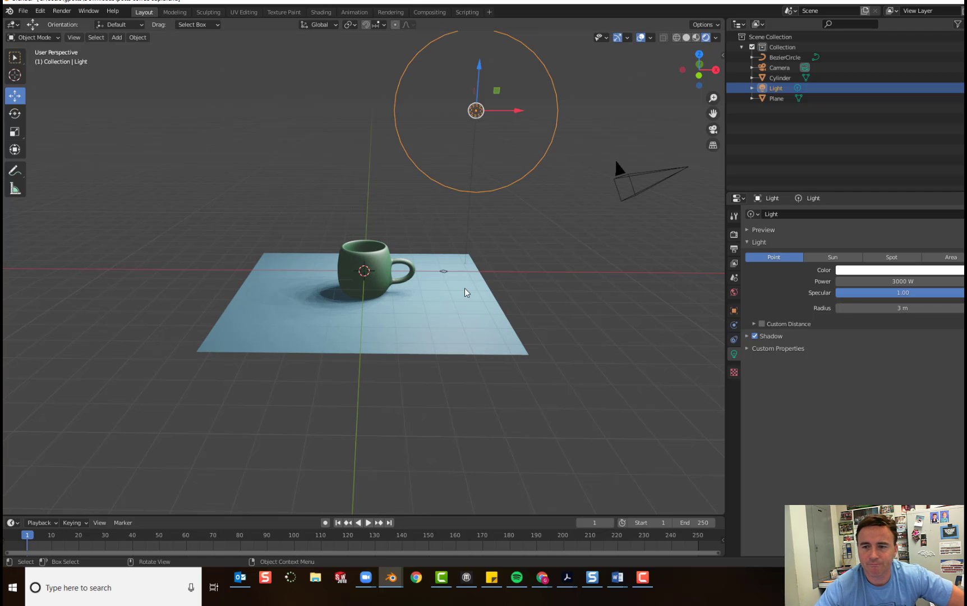
- Zoom and orbit the view slightly around the mug to check the softer shadow
scroll(425, 304, "up", 6)
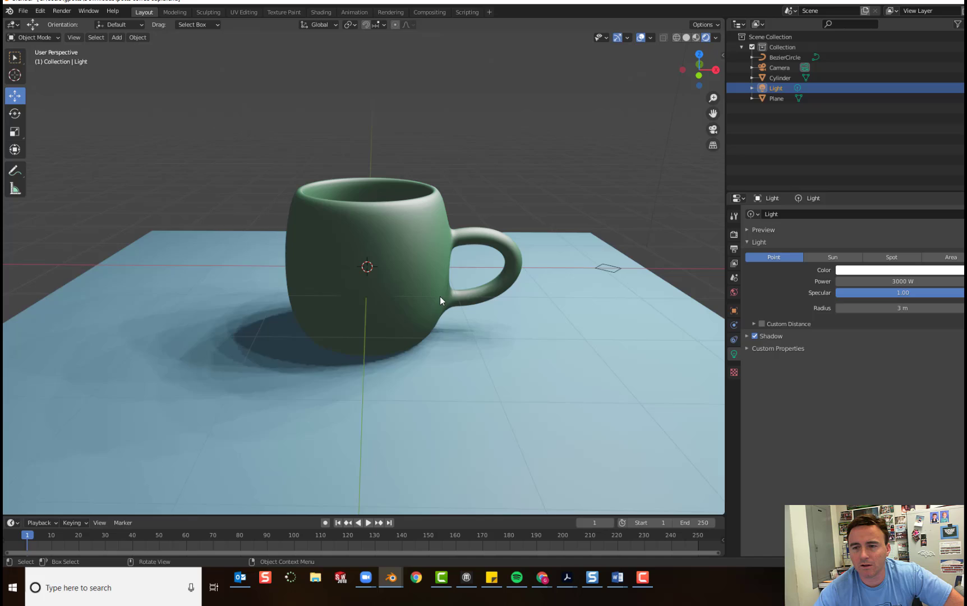
scroll(440, 296, "up", 2)
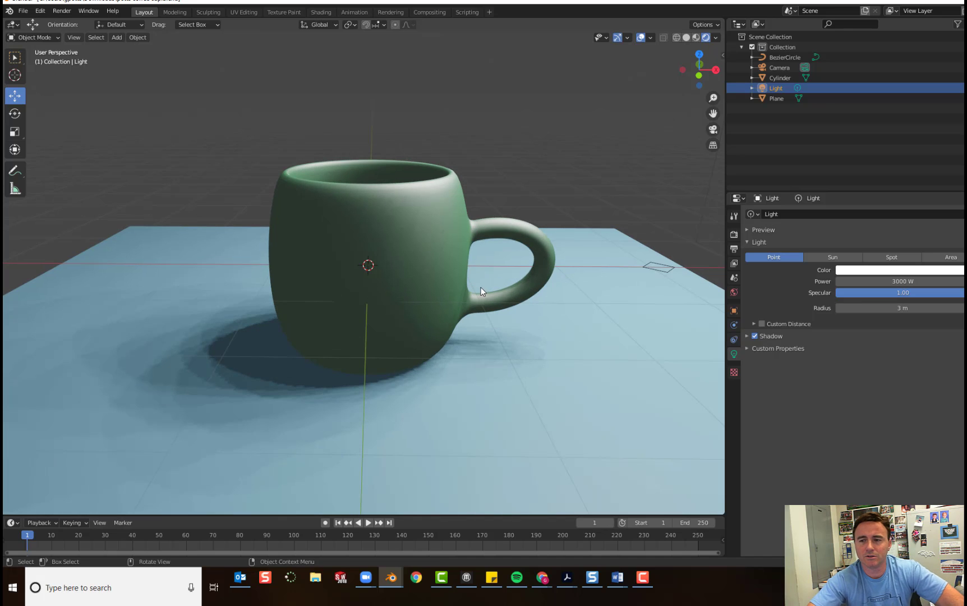
mouse_move(493, 274)
middle_mouse_down()
mouse_move(474, 275)
mouse_move(499, 272)
middle_mouse_up()
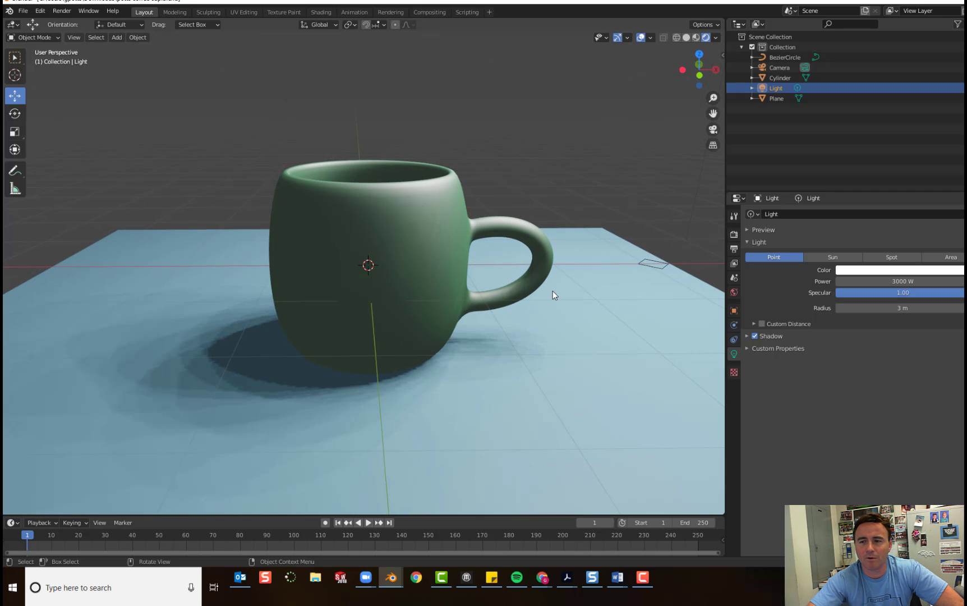
scroll(523, 247, "down", 1)
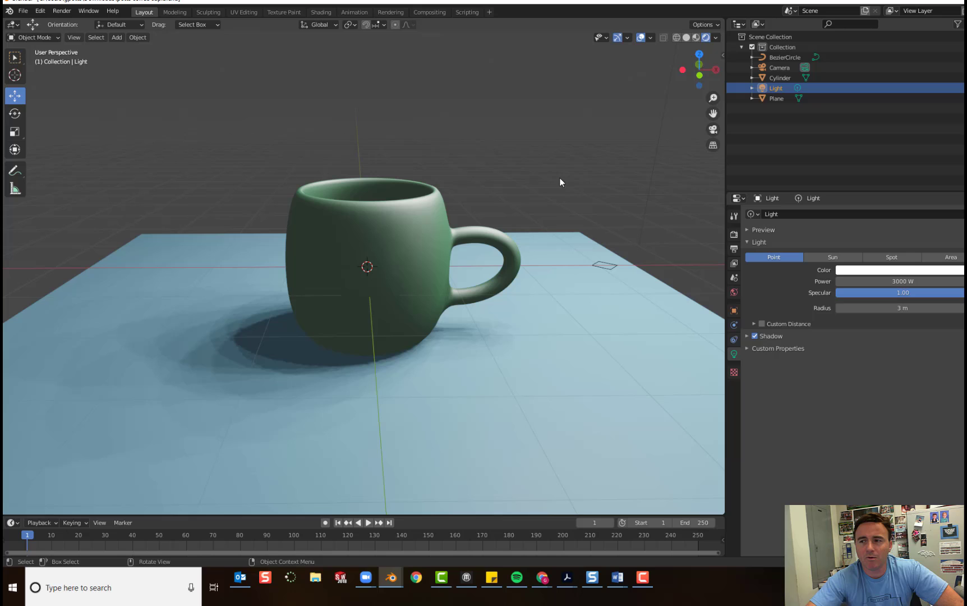
- Select the Camera object and view the mug through the 50 mm camera lens
left_click(713, 130)
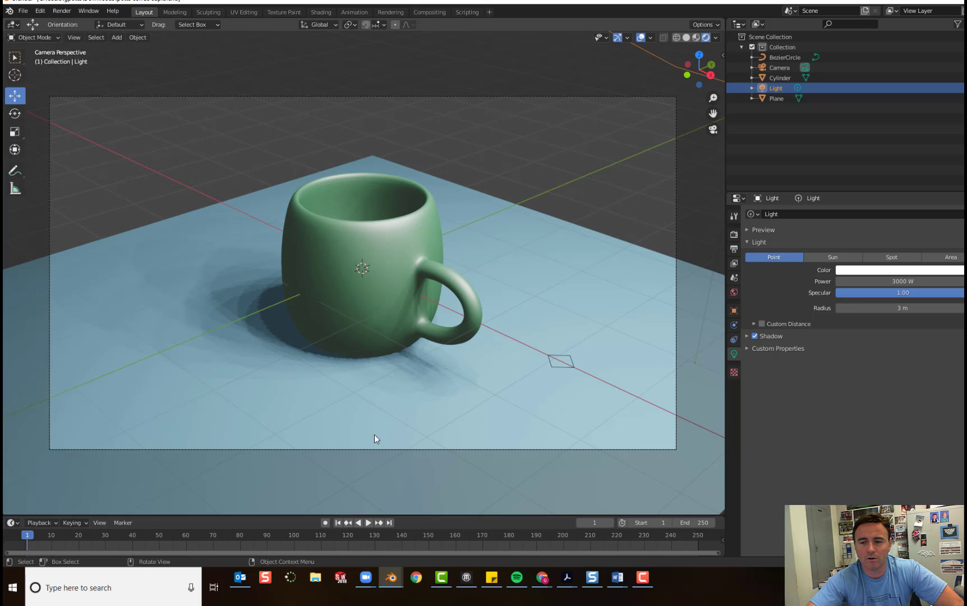
left_click(713, 130)
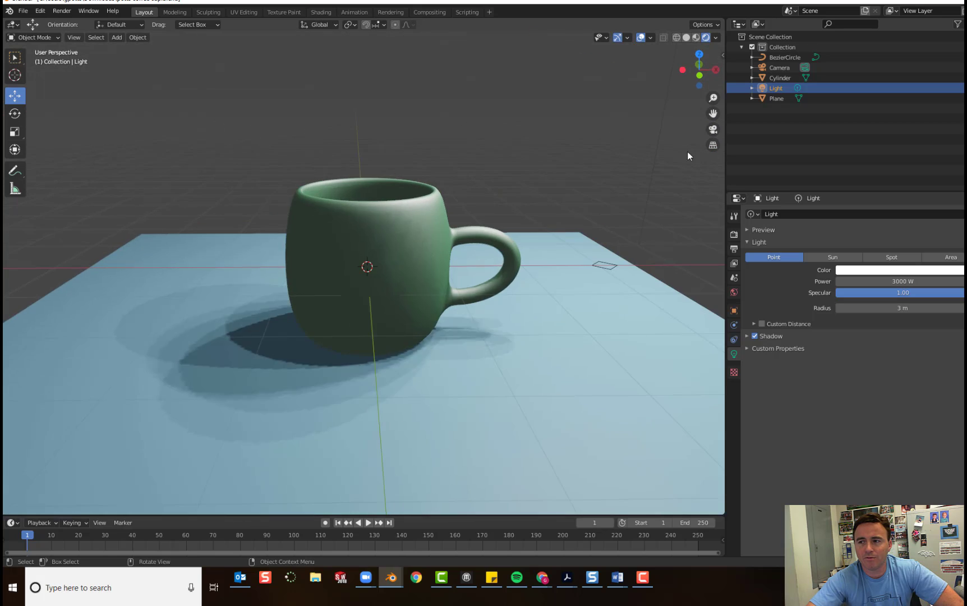
scroll(638, 192, "down", 4)
left_click(632, 190)
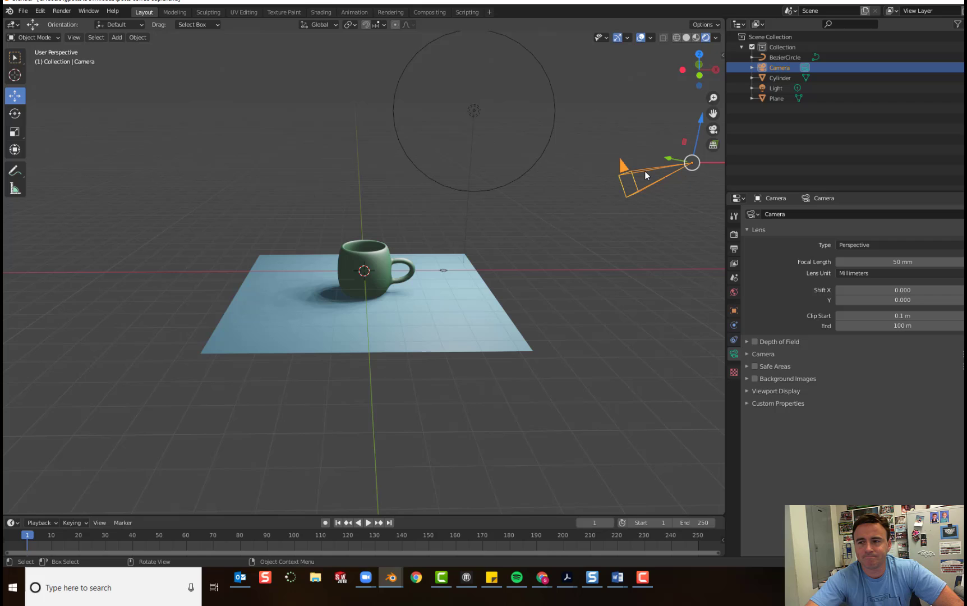
left_click(713, 129)
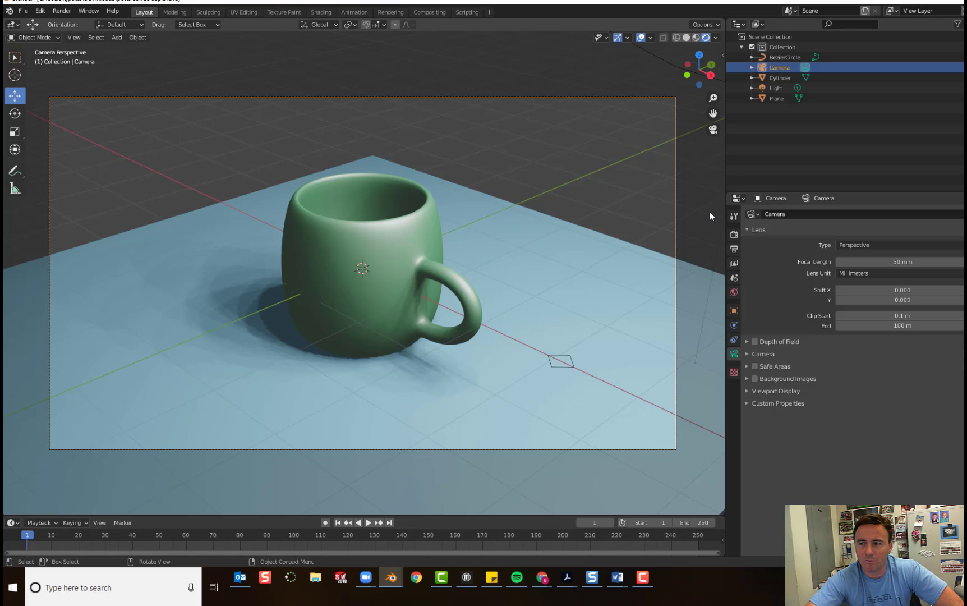
- Lock the camera to the view, then orbit, pan and zoom until the mug fills the left
left_click(722, 55)
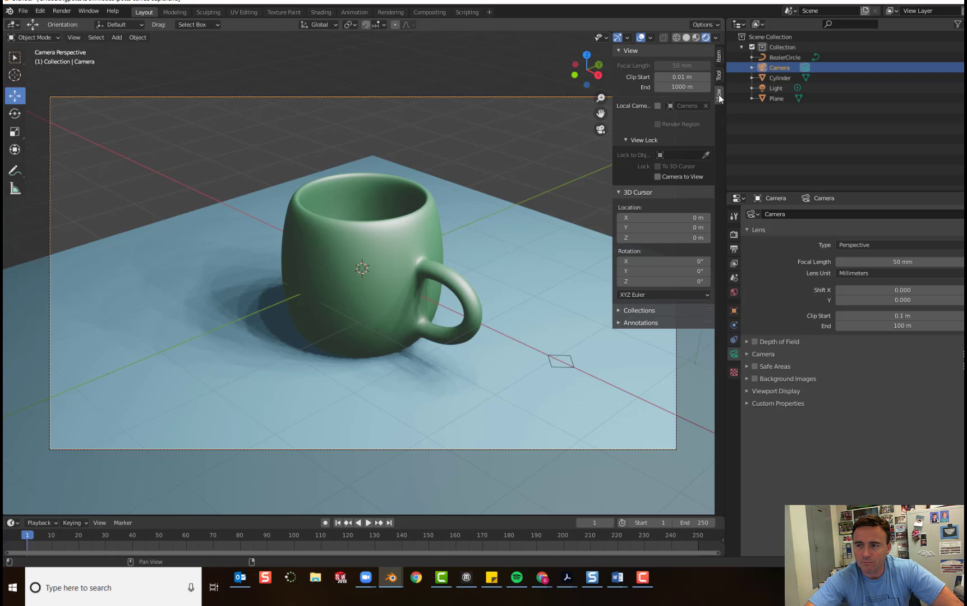
left_click(658, 177)
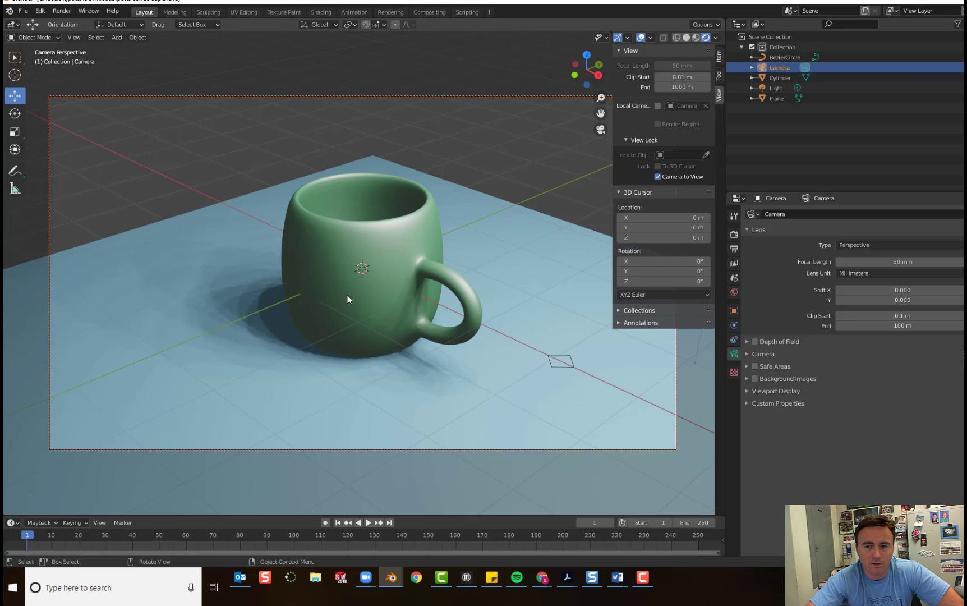
middle_click_drag(336, 297, 377, 294)
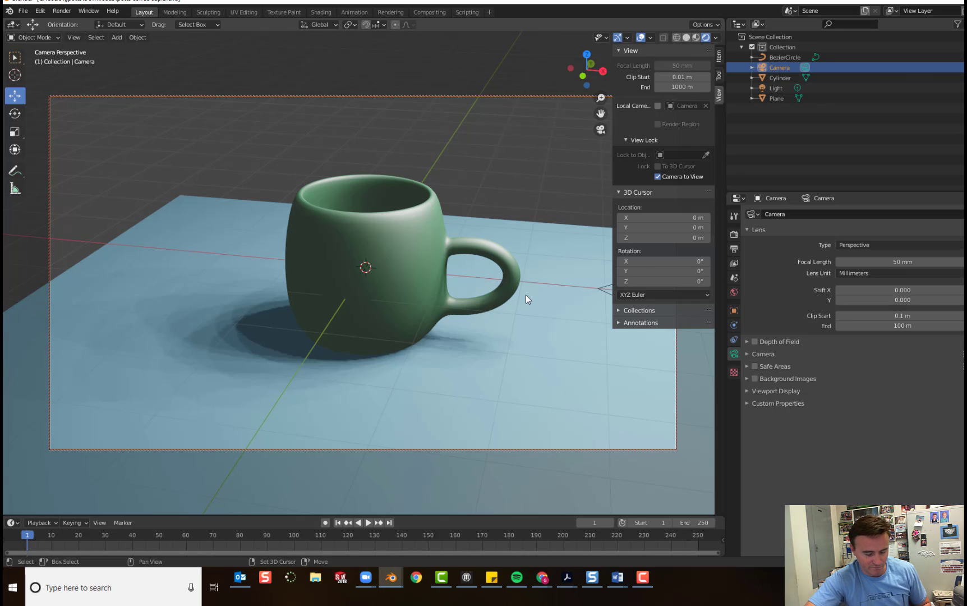
middle_click_drag(525, 295, 445, 322, "shift")
scroll(459, 315, "up", 2)
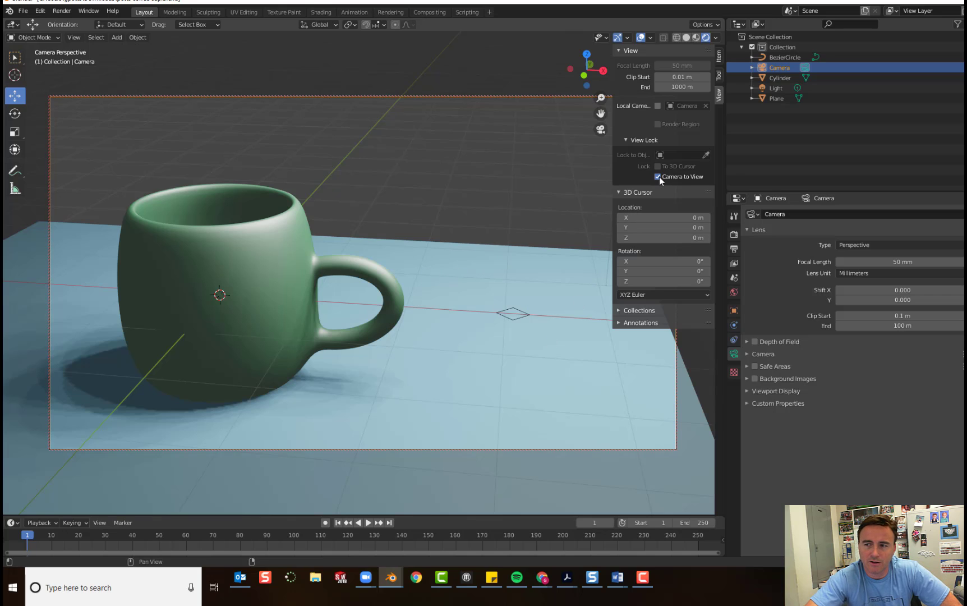
left_click_drag(613, 176, 719, 180)
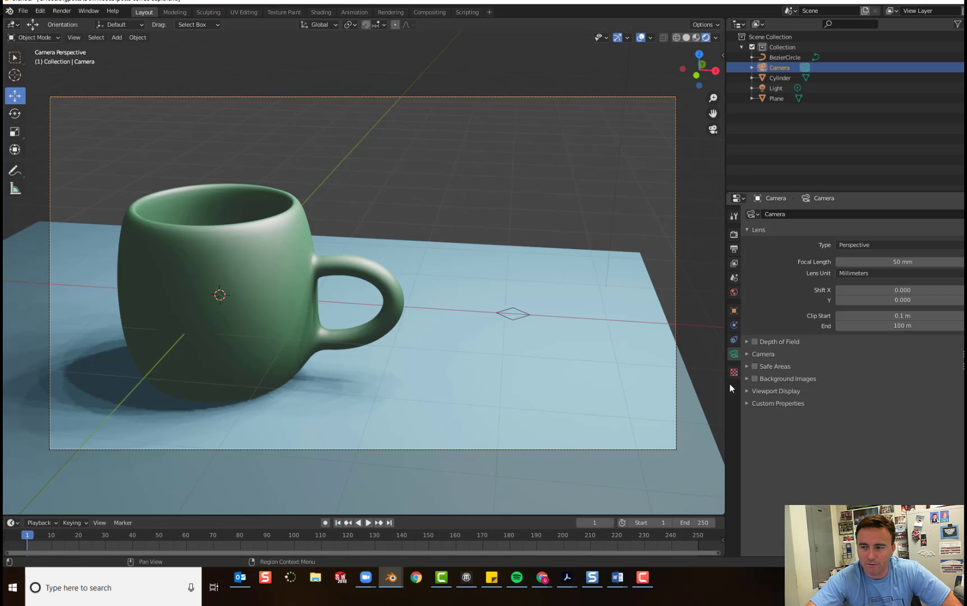
- Set the Eevee render samples to 250 in Render Properties
left_click(734, 235)
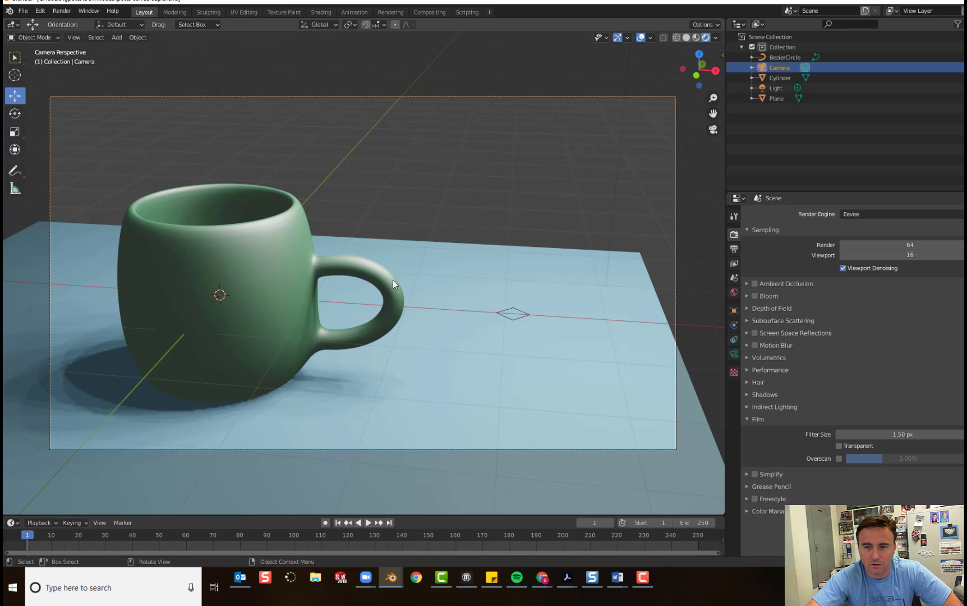
left_click(886, 245)
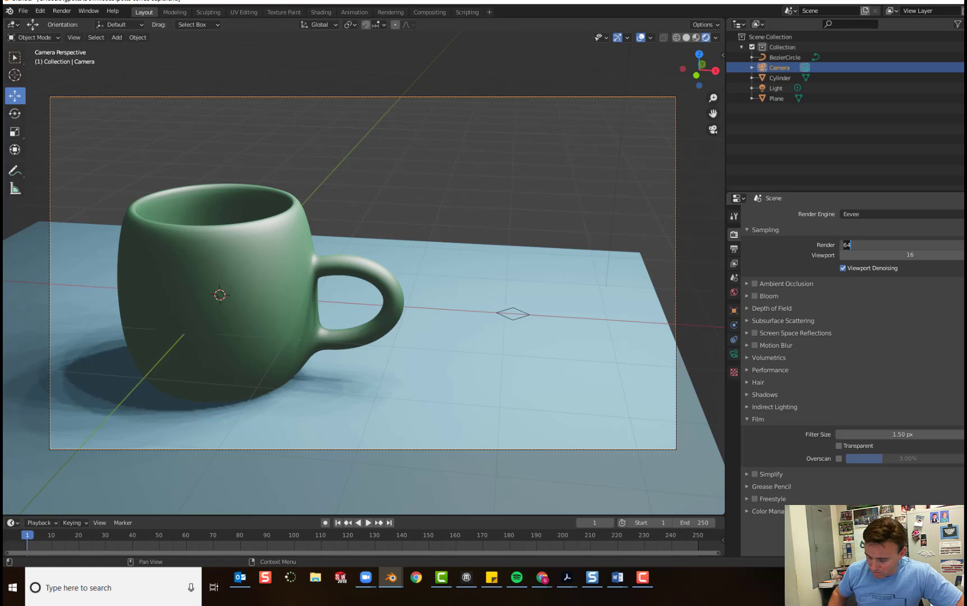
type("250")
key("Return")
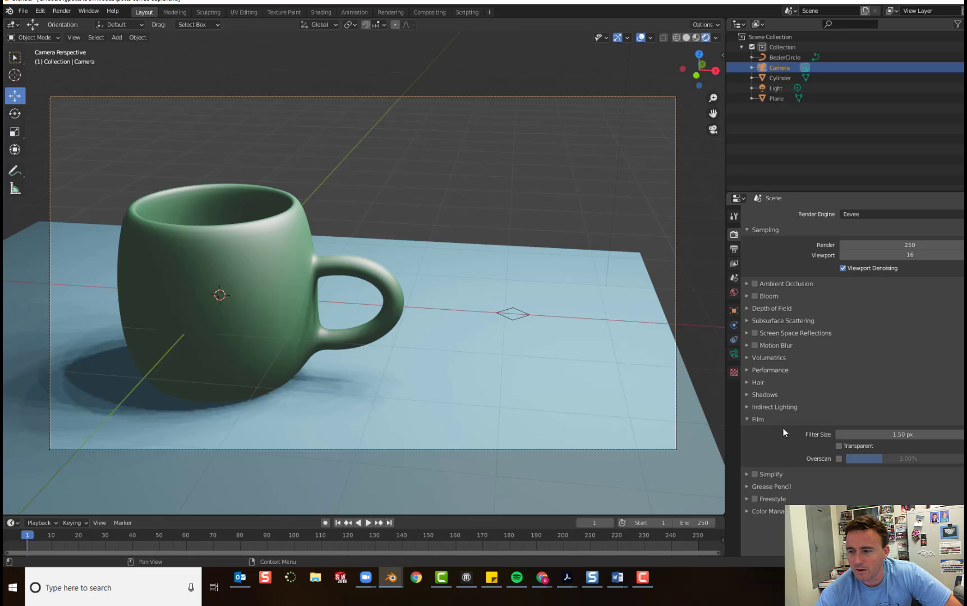
- Enable Transparent in the Film panel so the world background renders see-through
left_click(750, 420)
left_click(750, 419)
left_click(839, 445)
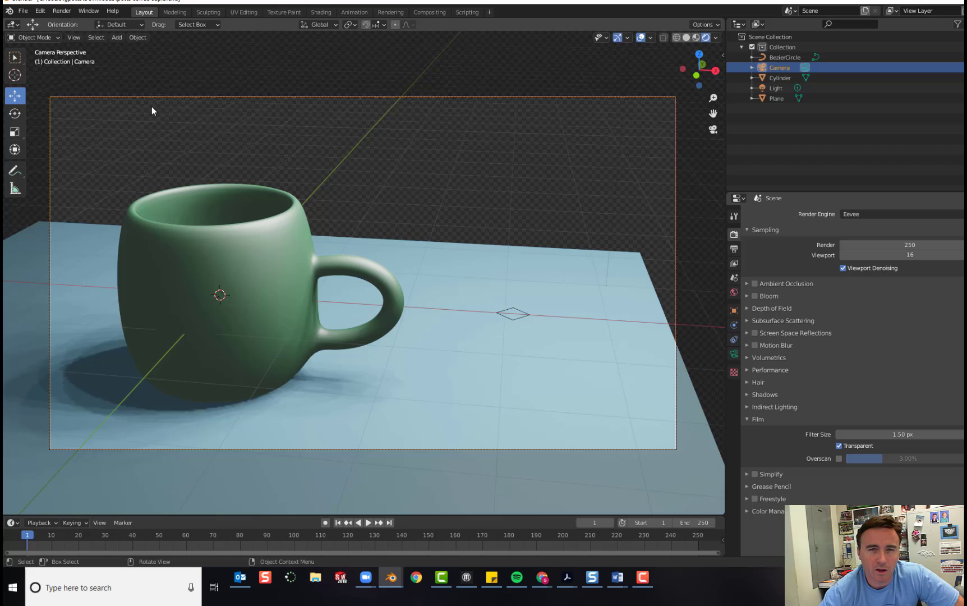
- Render a still image from the camera with Render > Render Image
left_click(63, 12)
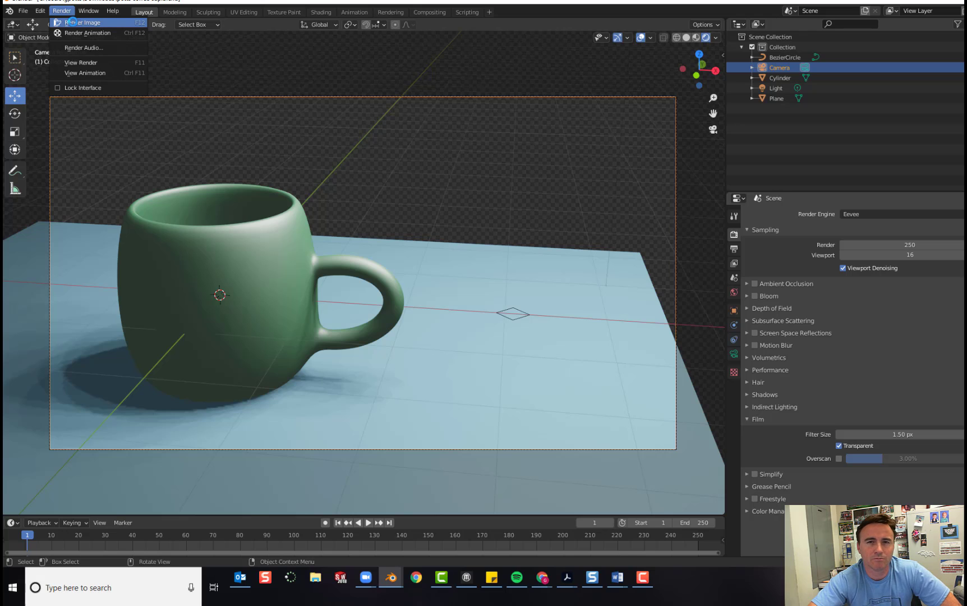
left_click(73, 23)
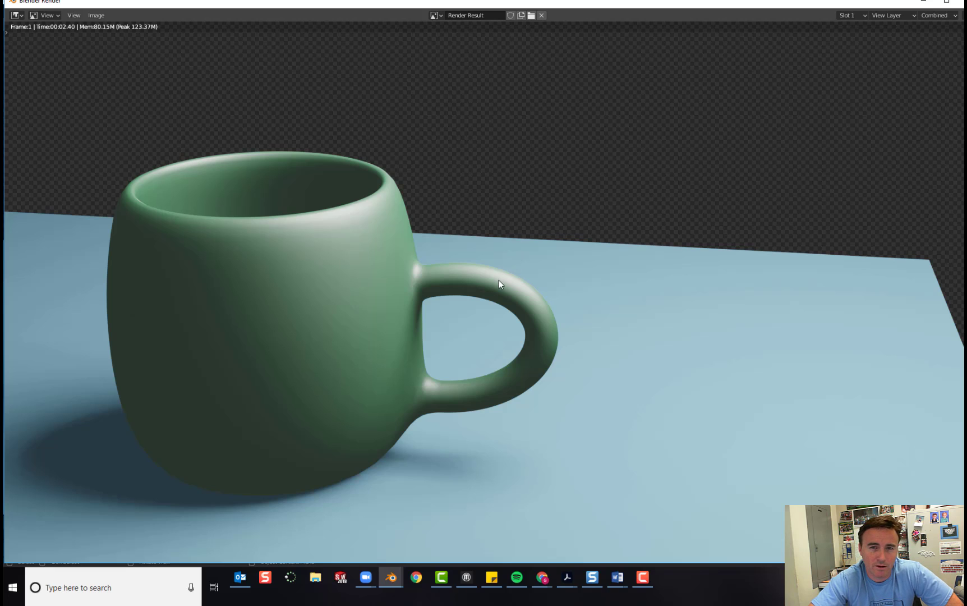
left_click(101, 15)
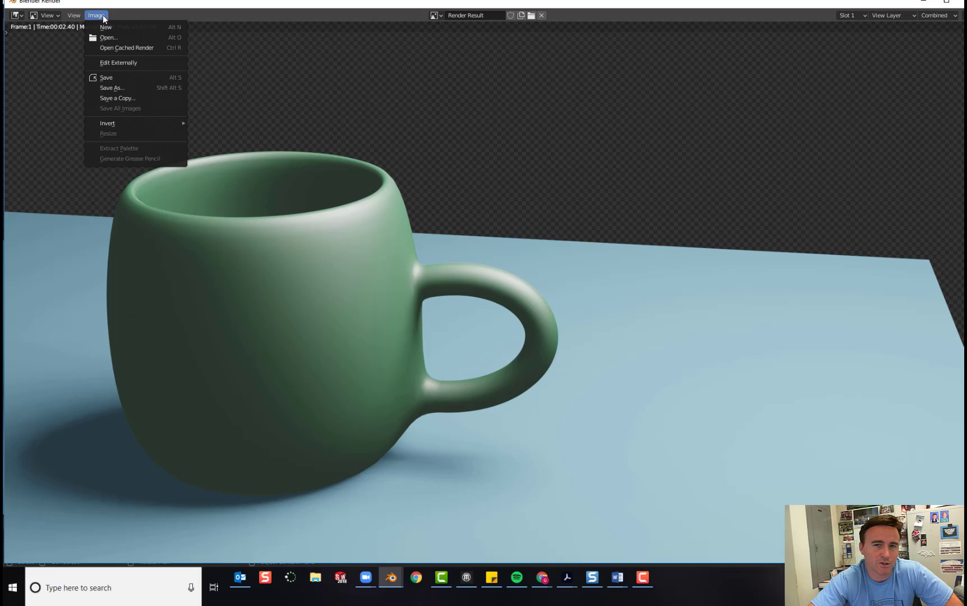
left_click(119, 87)
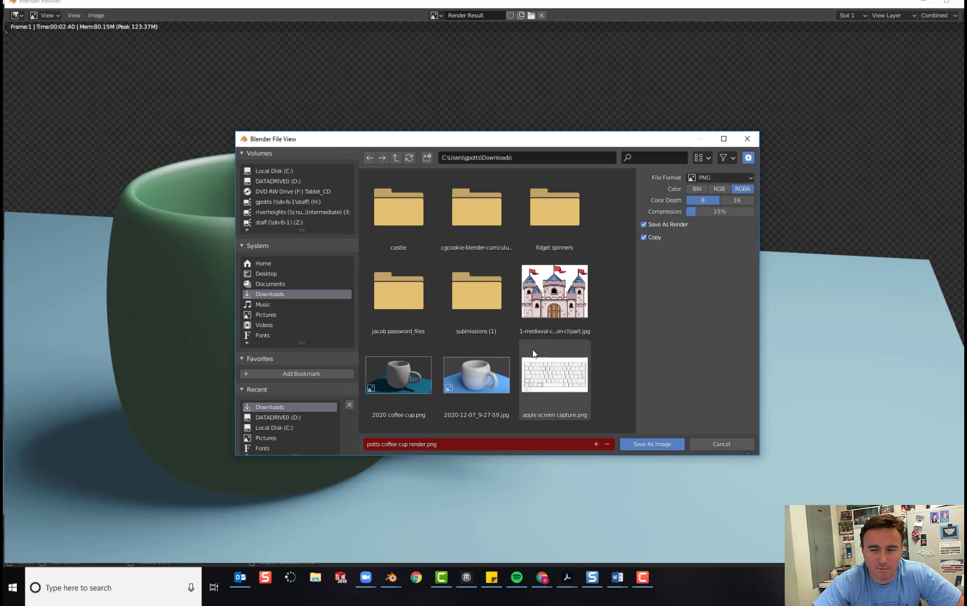
left_click(747, 138)
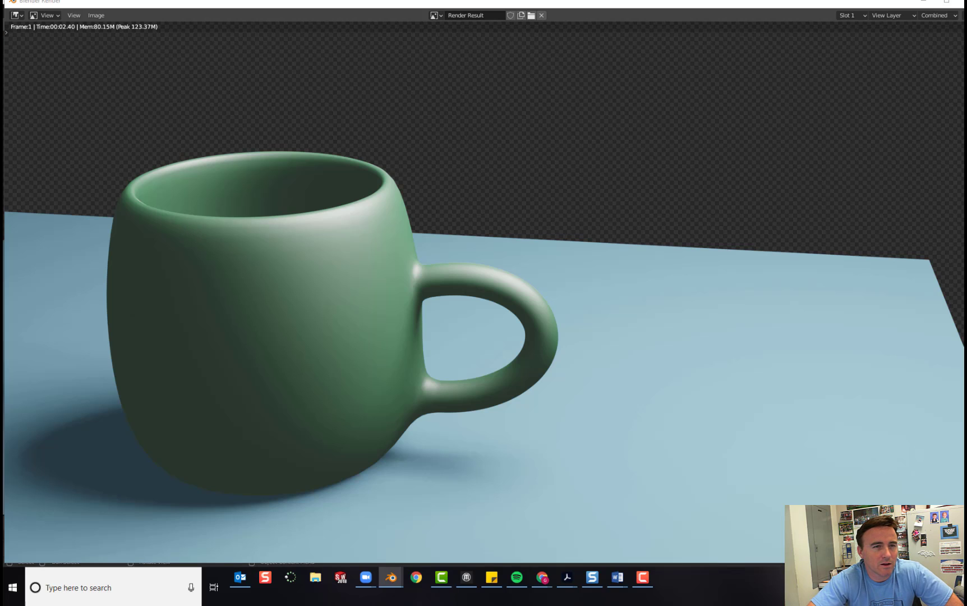
key("F9")
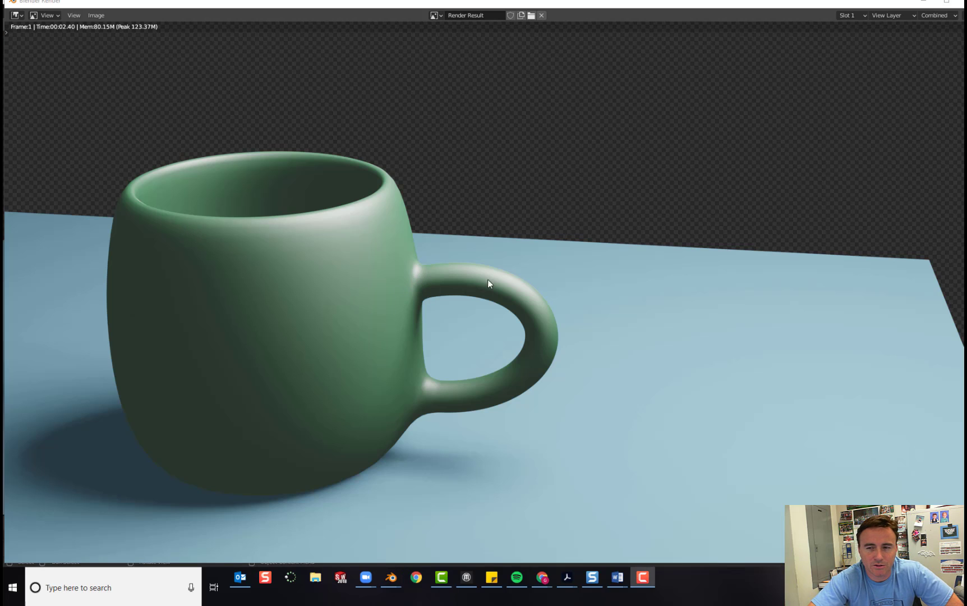